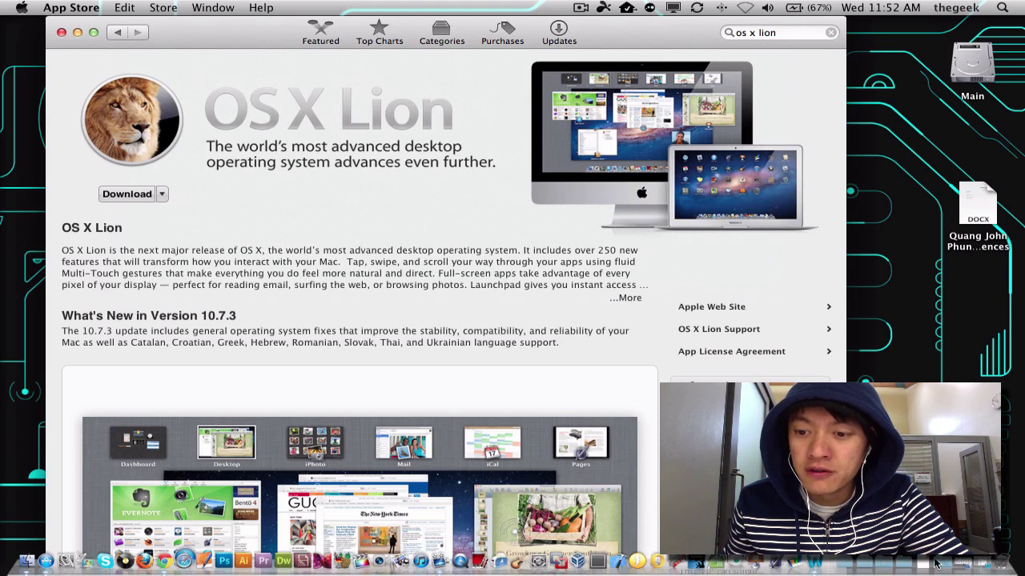
- Open Install Mac OS X Lion's package contents down to Contents/SharedSupport, revealing InstallESD.dmg
left_click(955, 564)
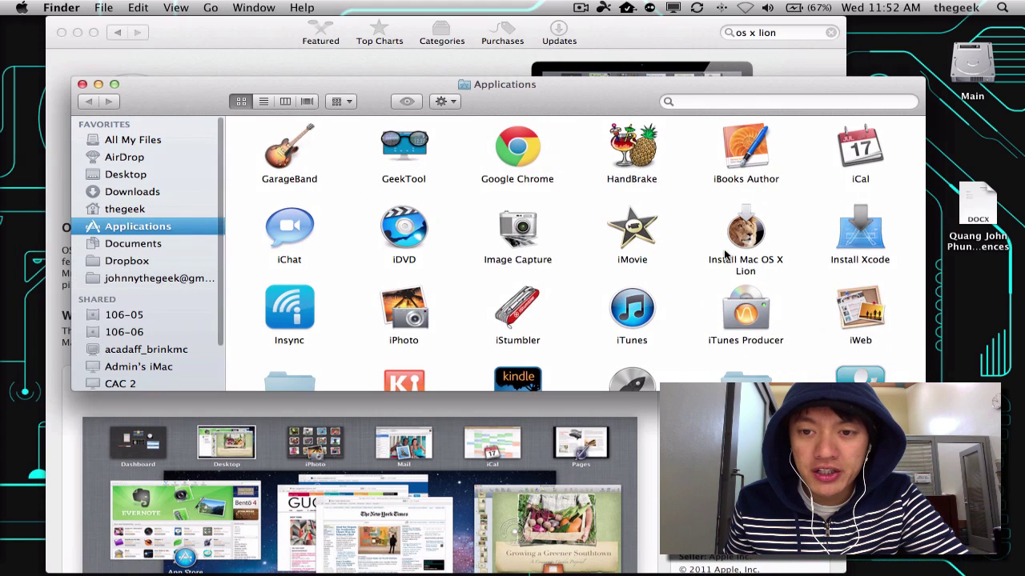
left_click(744, 237)
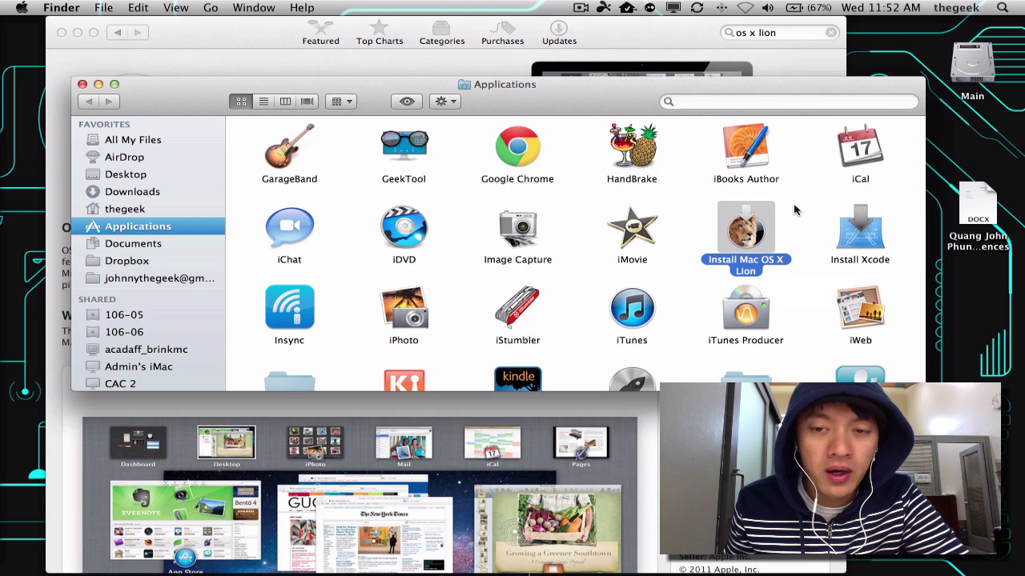
right_click(751, 237)
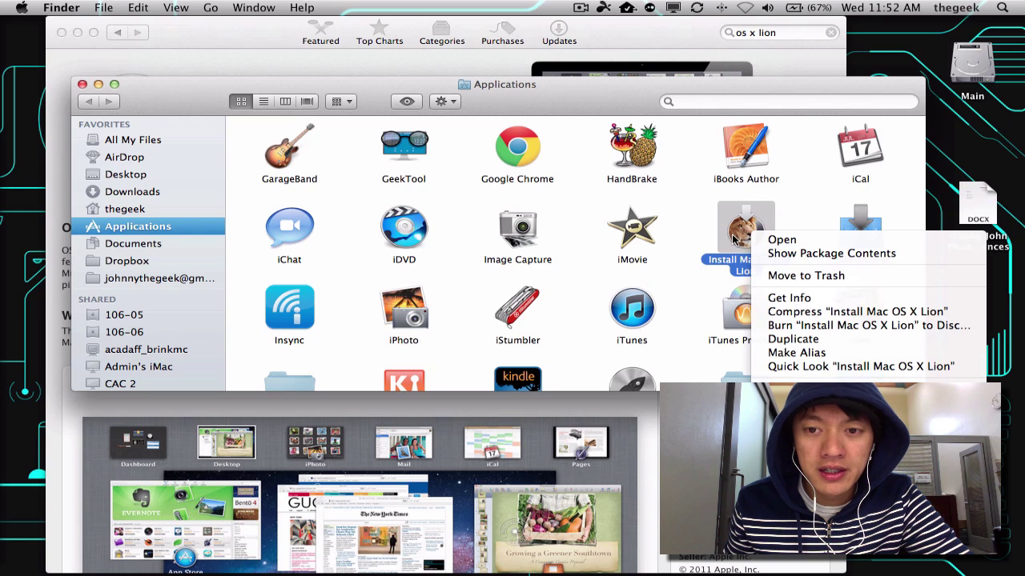
left_click(781, 258)
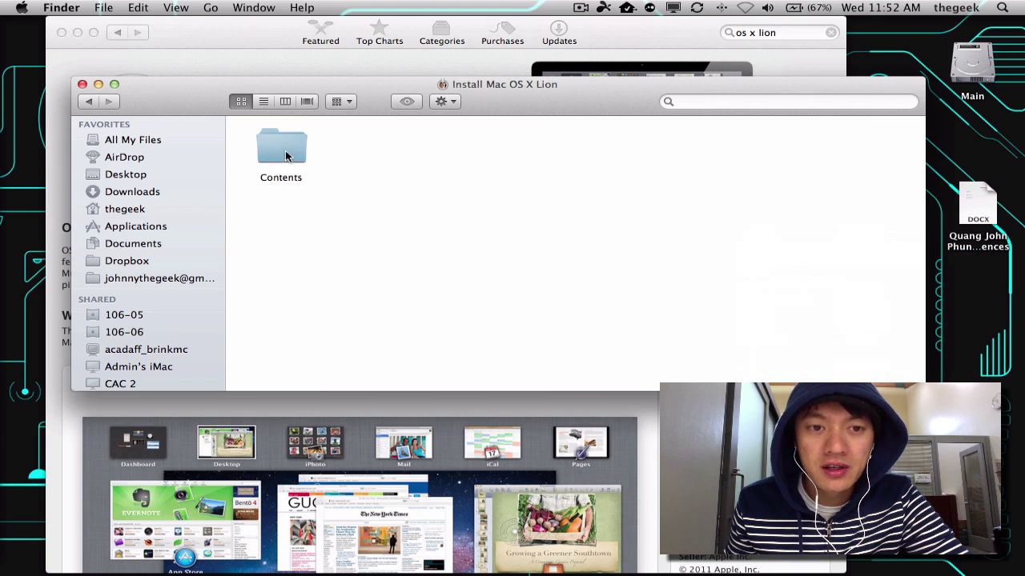
double_click(285, 156)
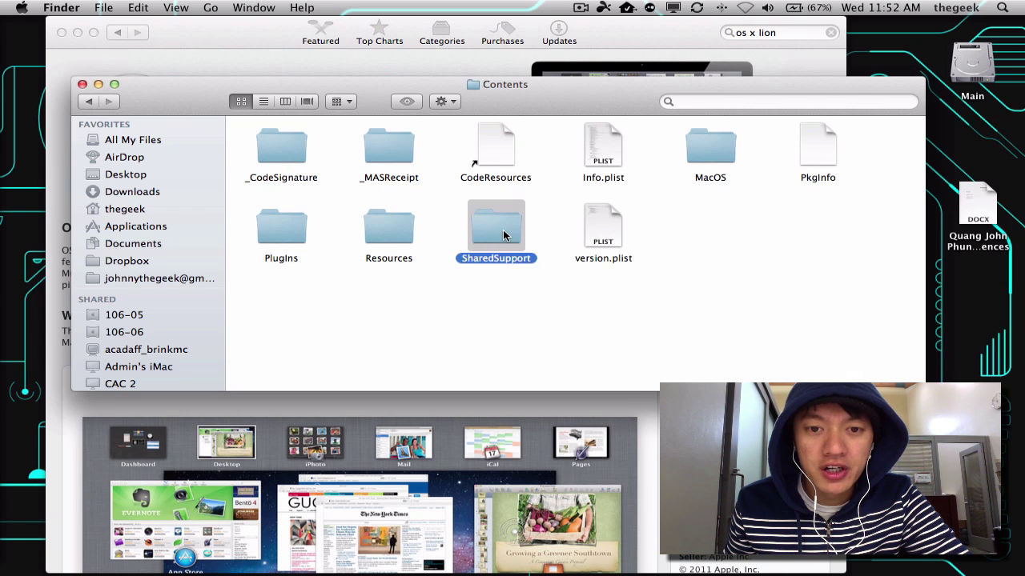
double_click(503, 232)
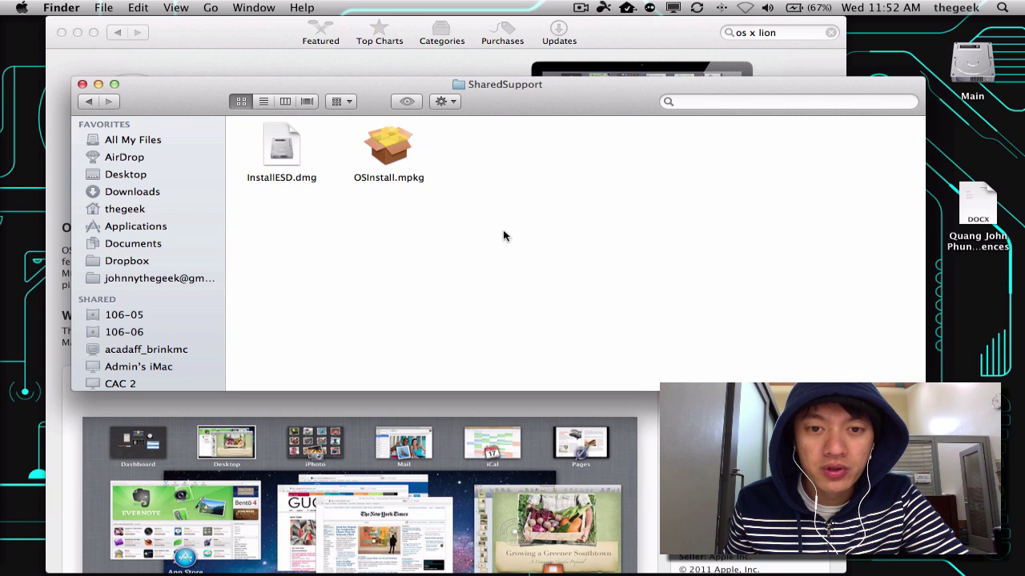
- Copy InstallESD.dmg from SharedSupport and paste it onto the Desktop
right_click(277, 152)
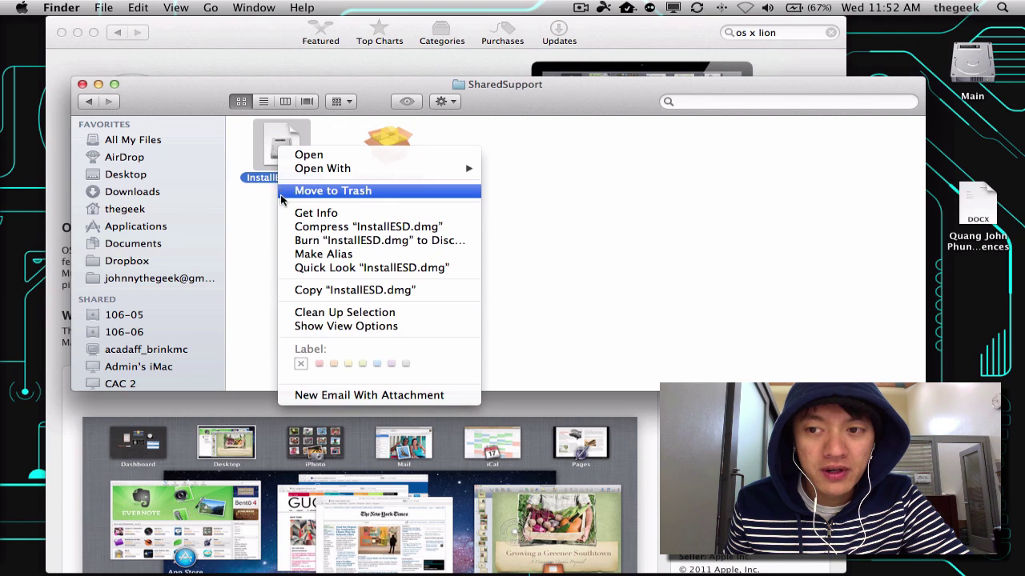
left_click(318, 292)
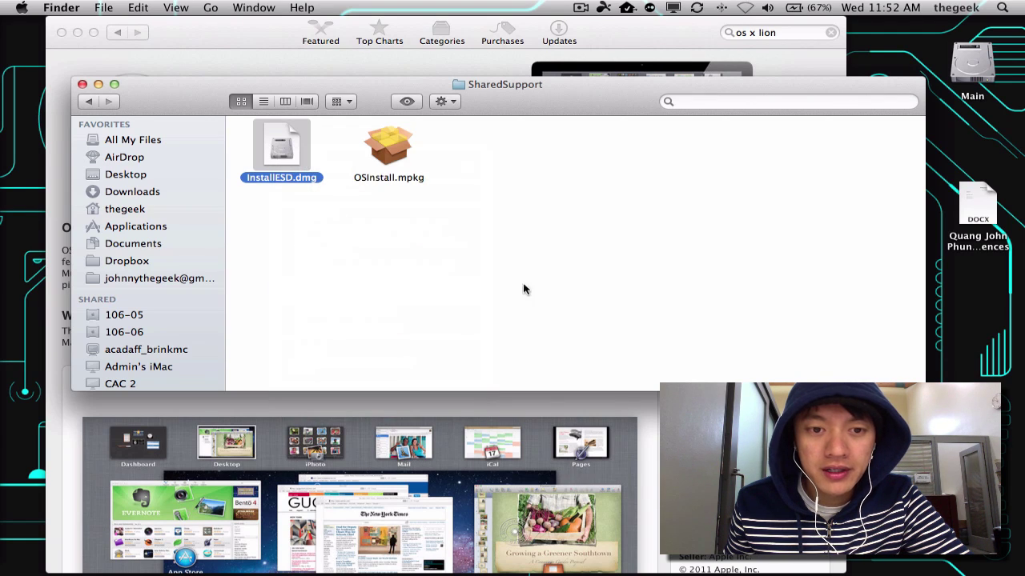
right_click(282, 154)
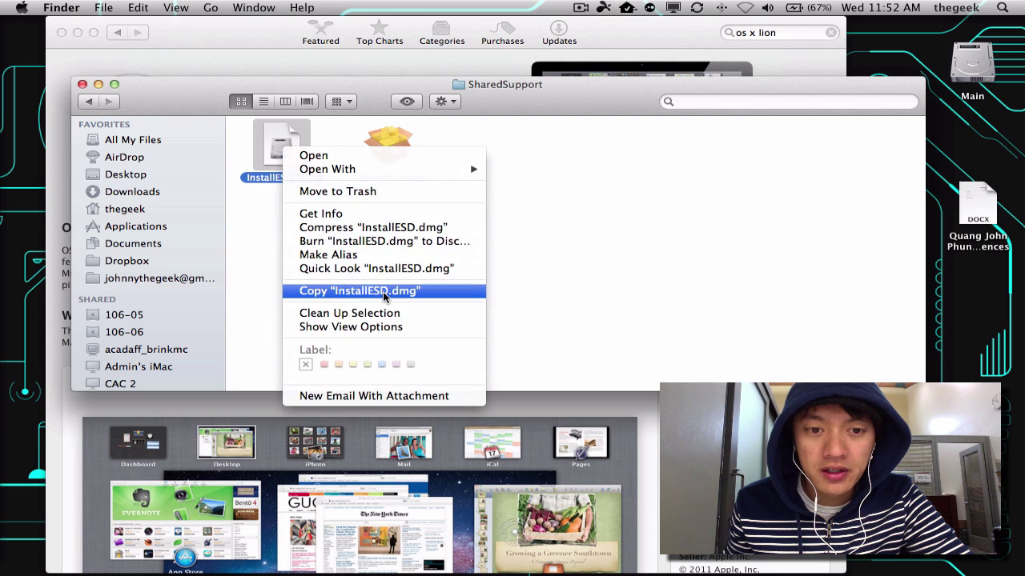
left_click(385, 297)
right_click(974, 342)
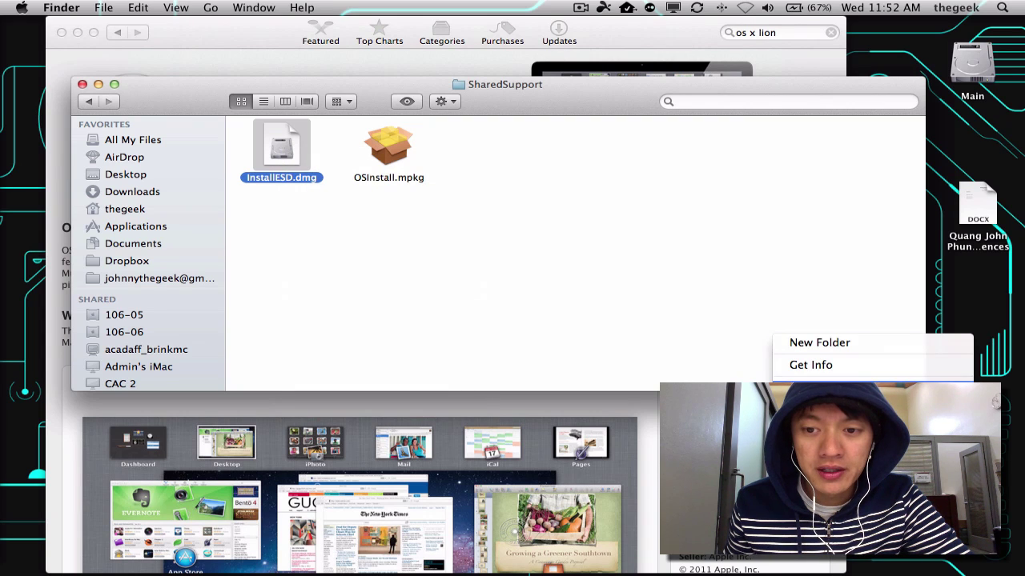
left_click(952, 373)
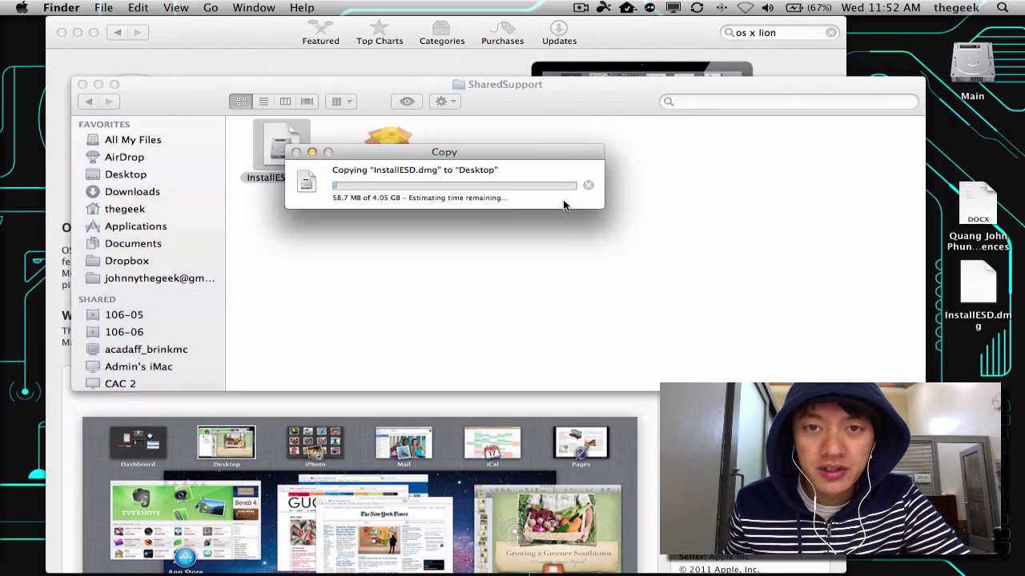
left_click_drag(385, 158, 724, 49)
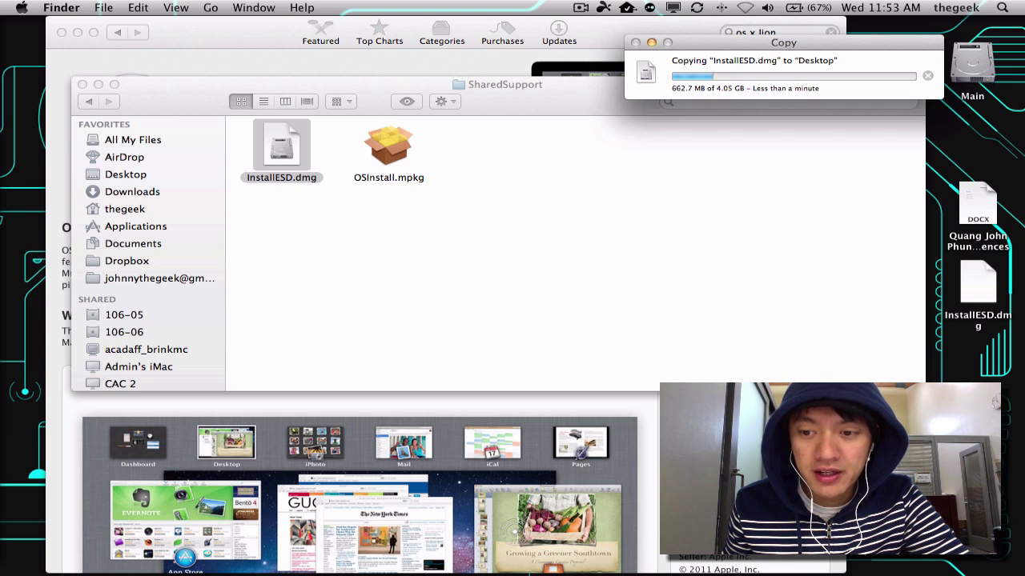
left_click_drag(765, 424, 767, 428)
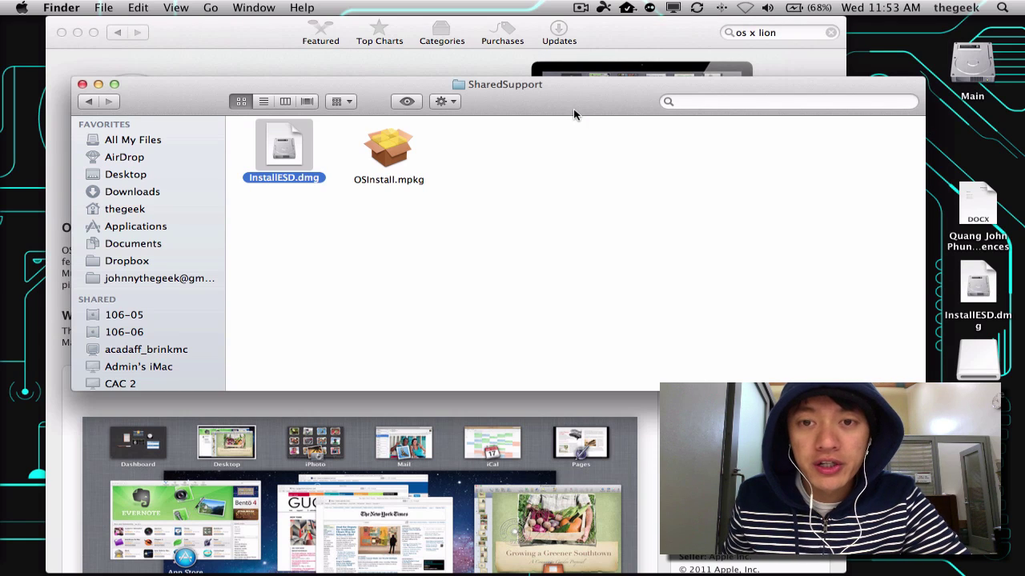
- Close the Finder window, launch Disk Utility via Spotlight, and select the 16.17 GB Generic USB drive
left_click(82, 85)
left_click(1002, 8)
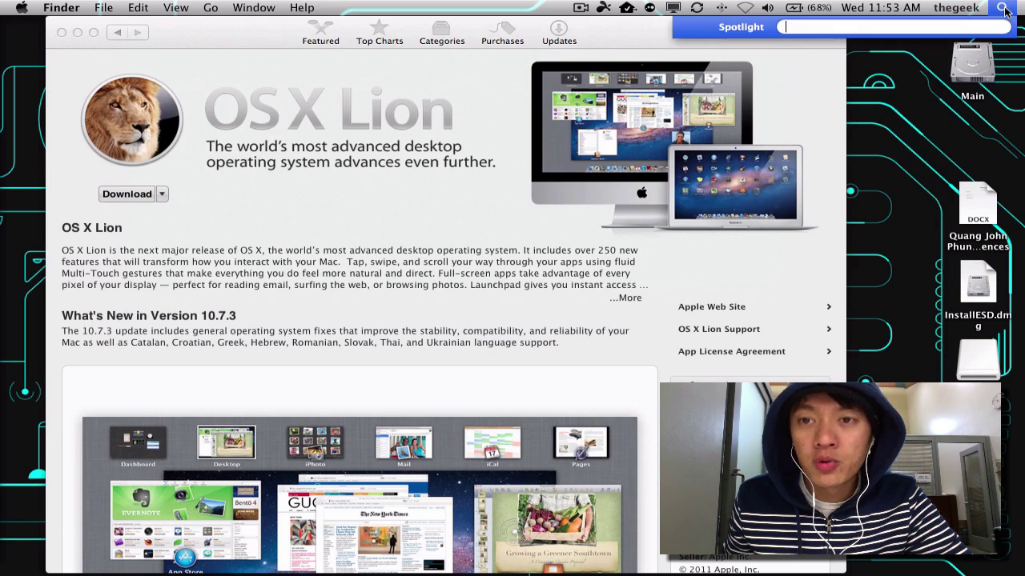
type("disk")
key("Return")
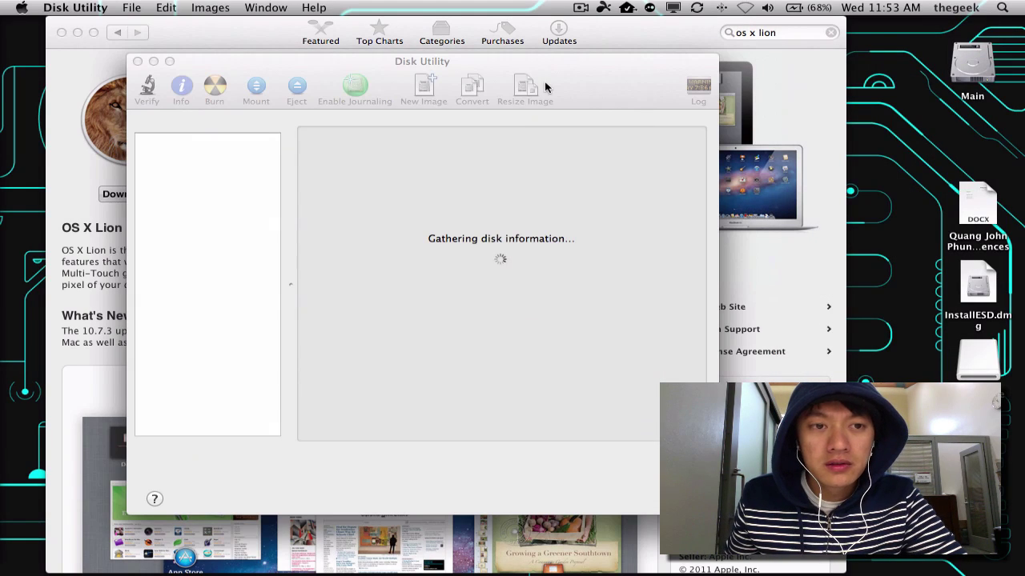
left_click(62, 32)
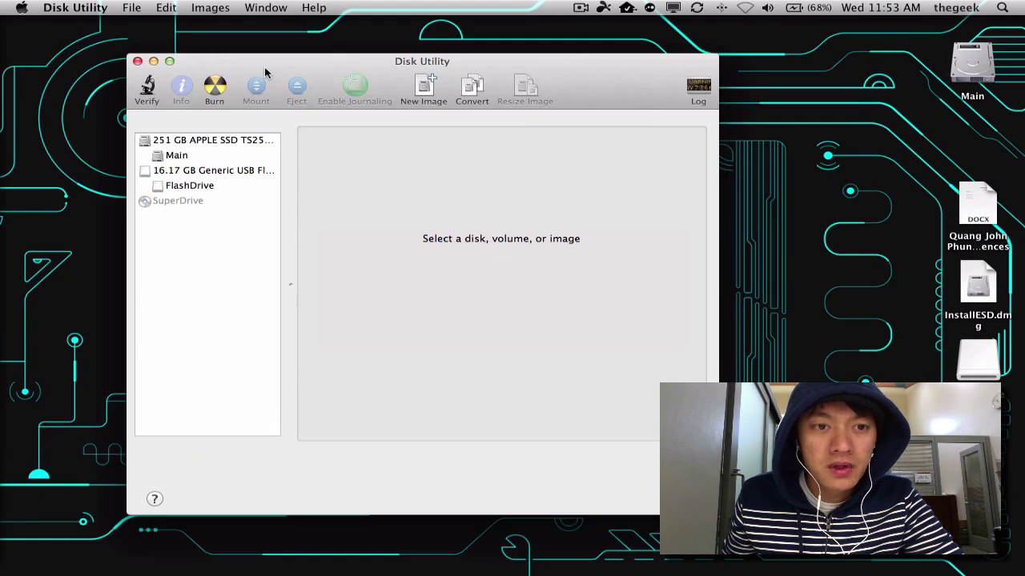
left_click_drag(267, 70, 308, 64)
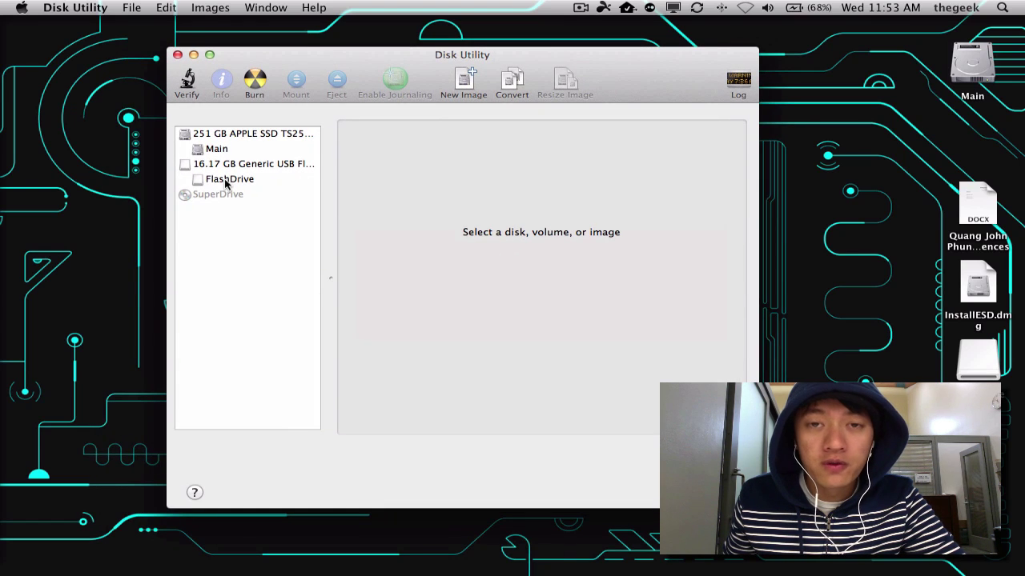
left_click(202, 166)
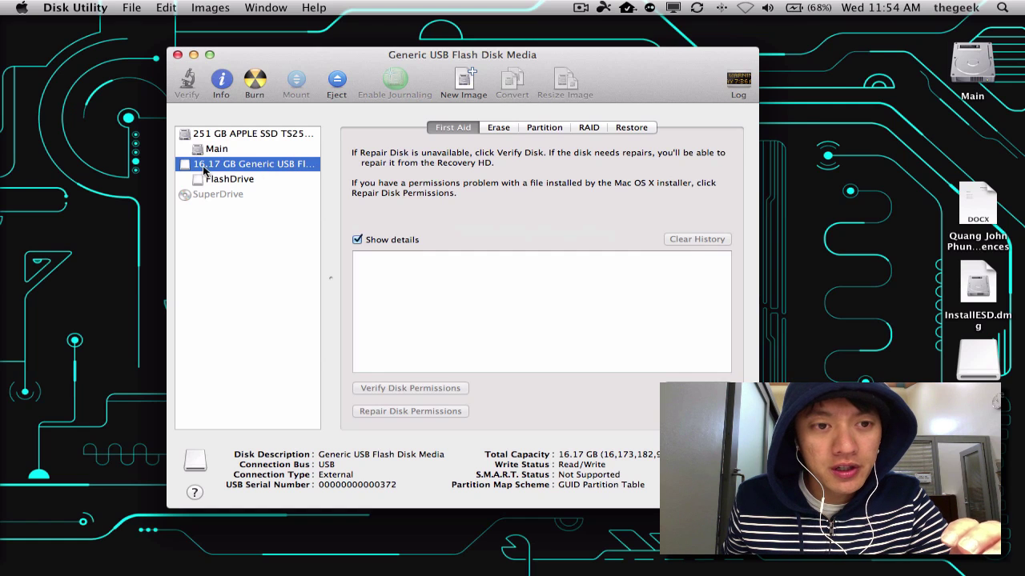
- Partition the flash drive as 1 partition named 'USB' with GUID Partition Table, and apply
left_click(543, 127)
left_click(415, 172)
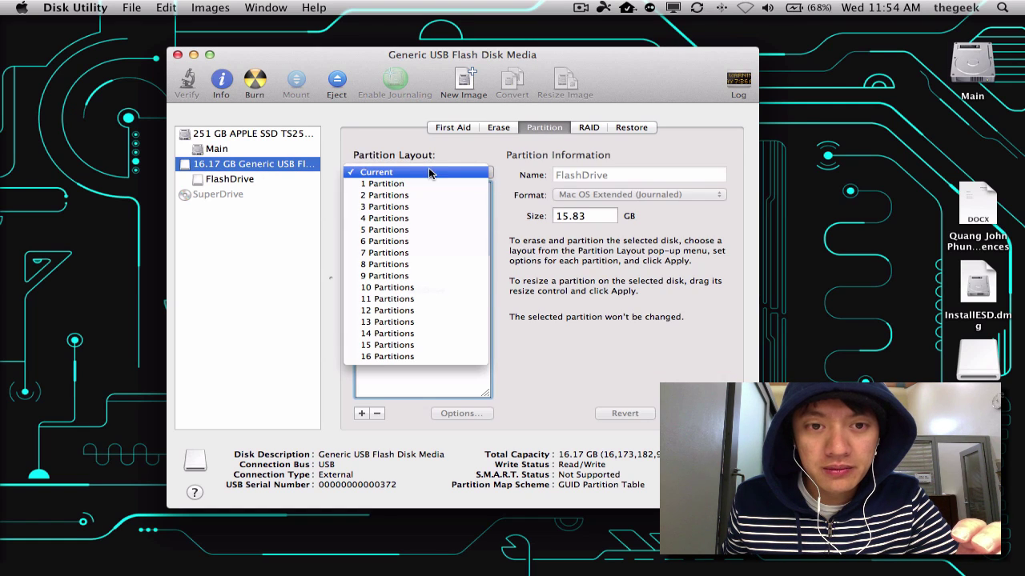
left_click(382, 183)
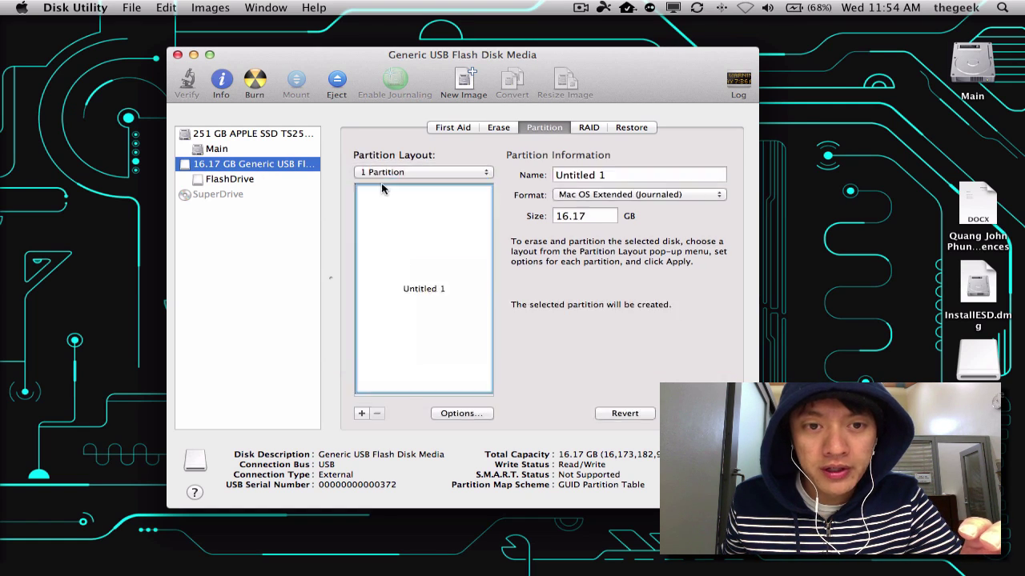
triple_click(625, 175)
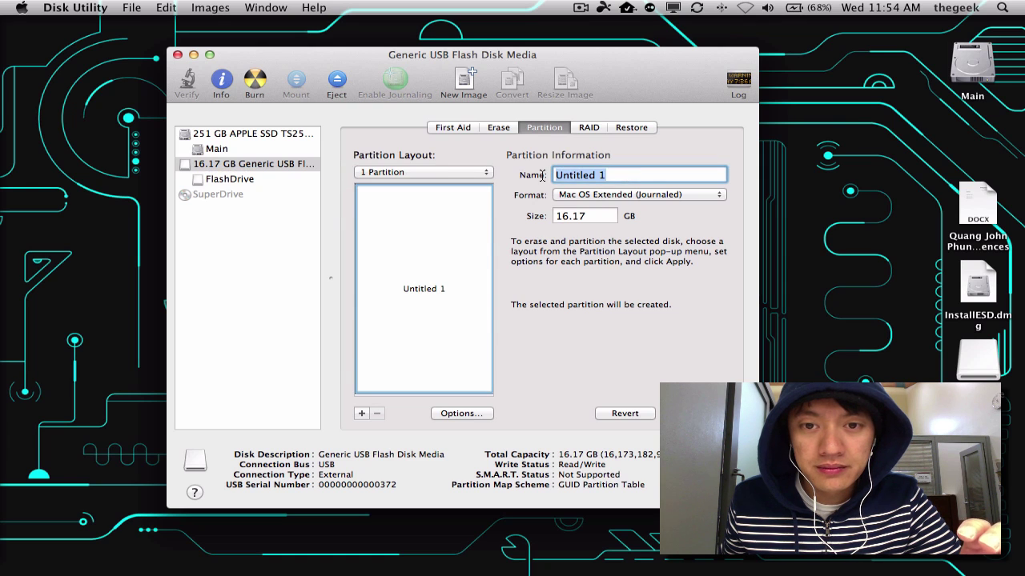
type("USB")
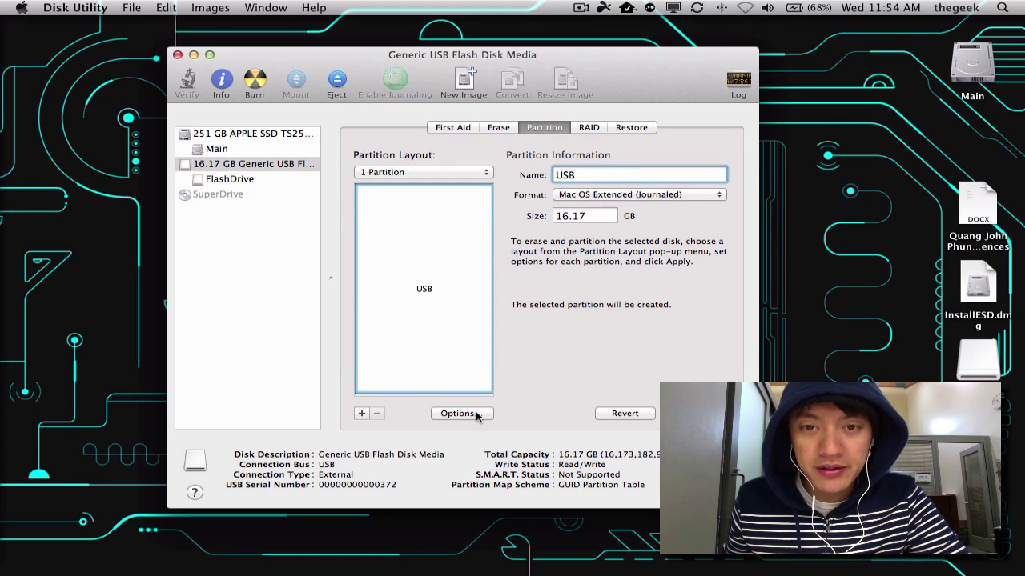
left_click(458, 414)
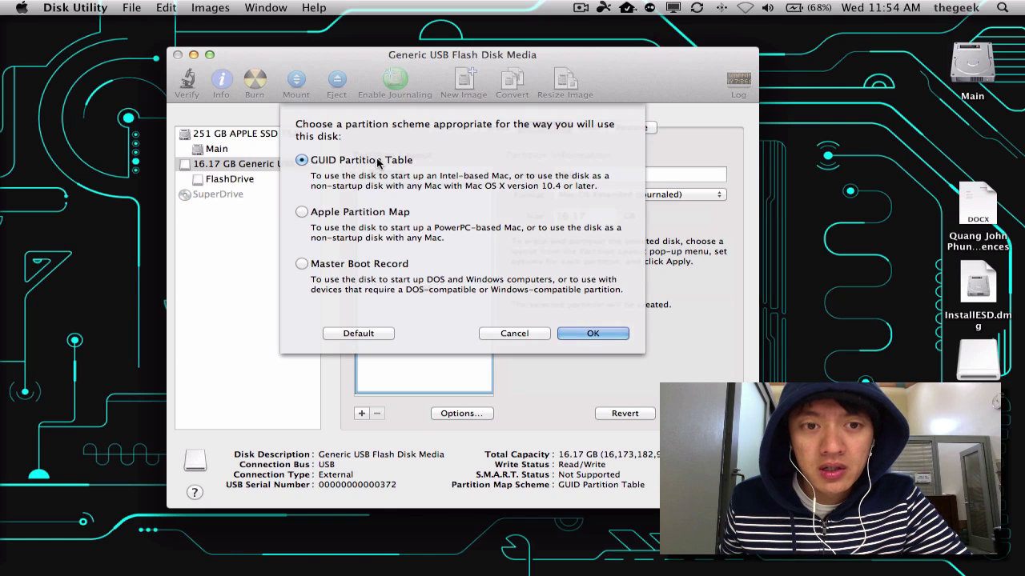
left_click(593, 334)
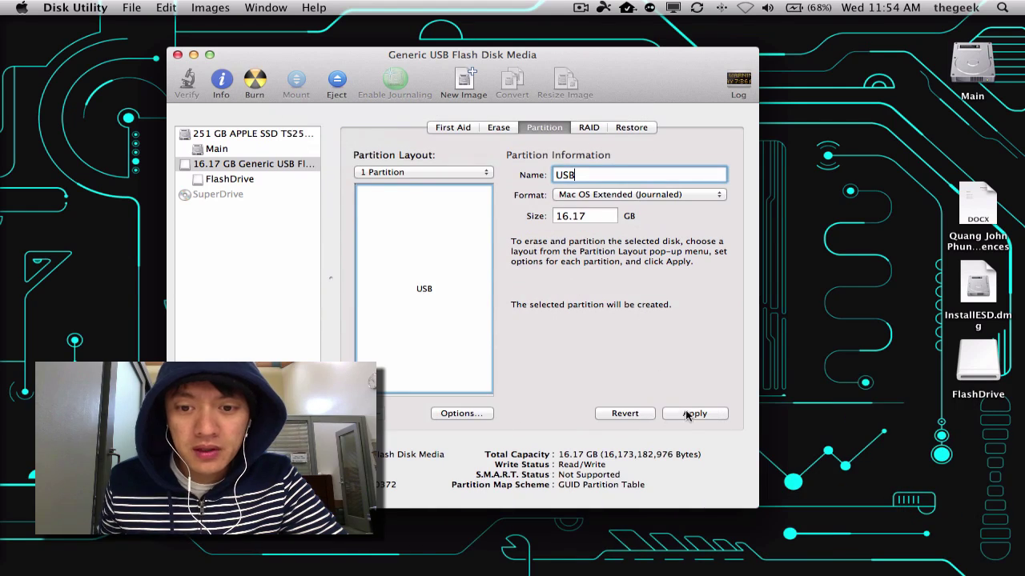
left_click(694, 414)
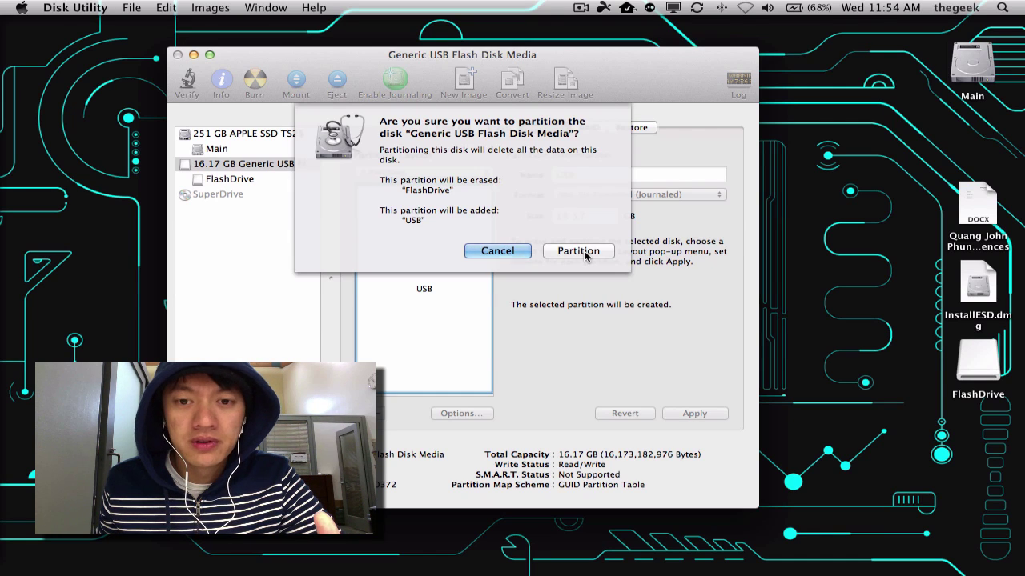
left_click(583, 251)
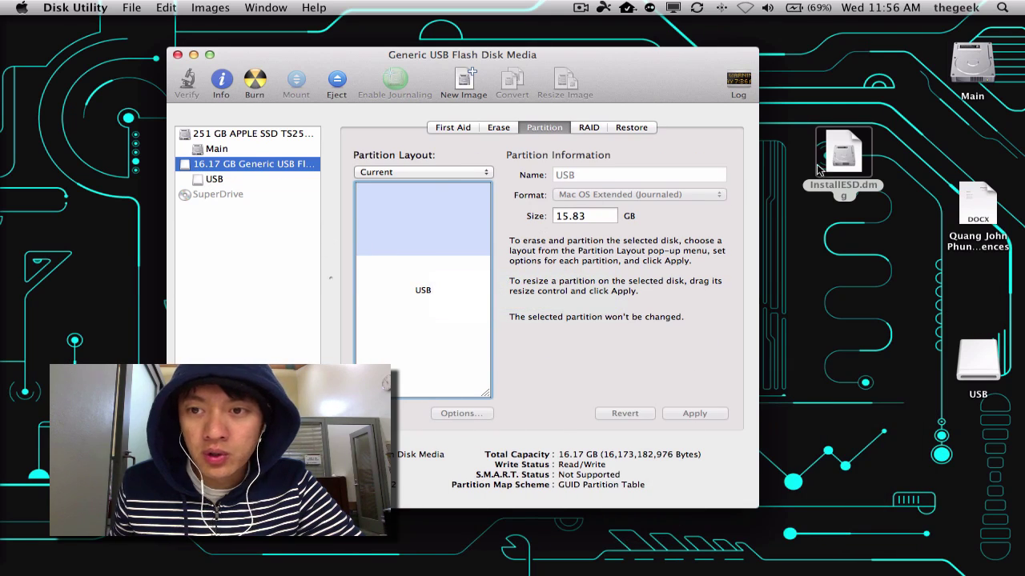
- Add InstallESD.dmg to Disk Utility's sidebar and select it as the restore source
left_click_drag(846, 154, 224, 231)
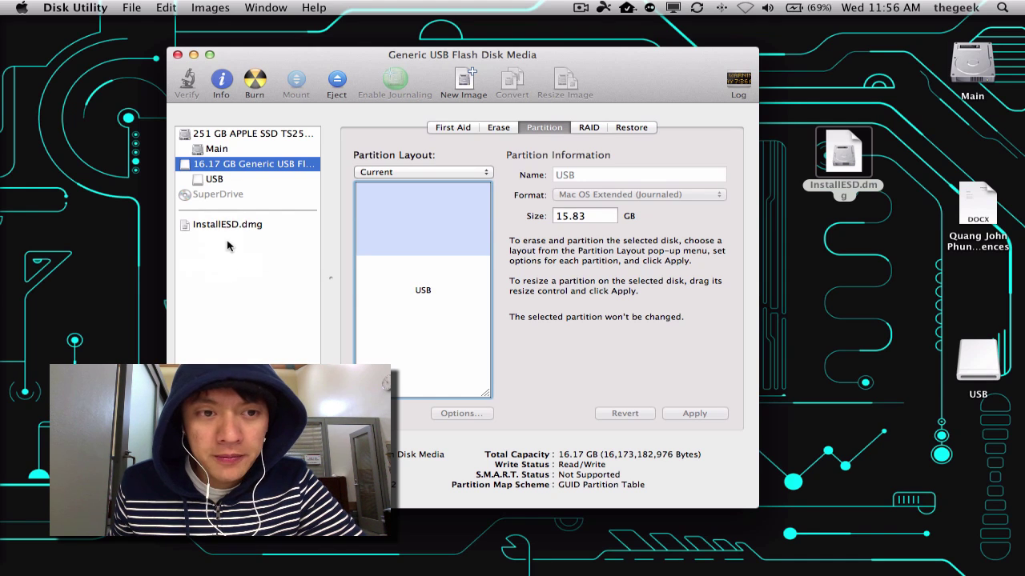
left_click(212, 228)
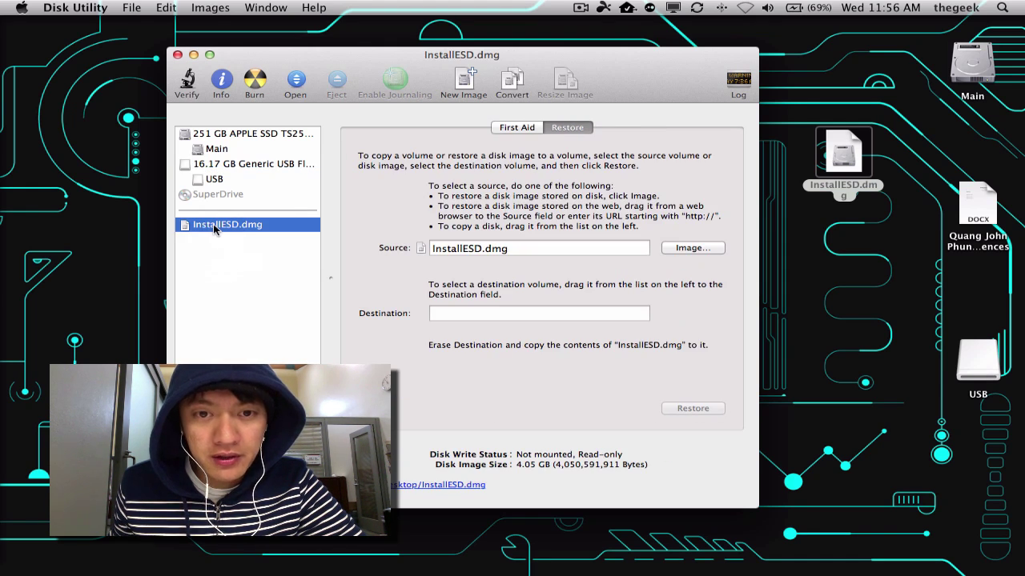
left_click(567, 129)
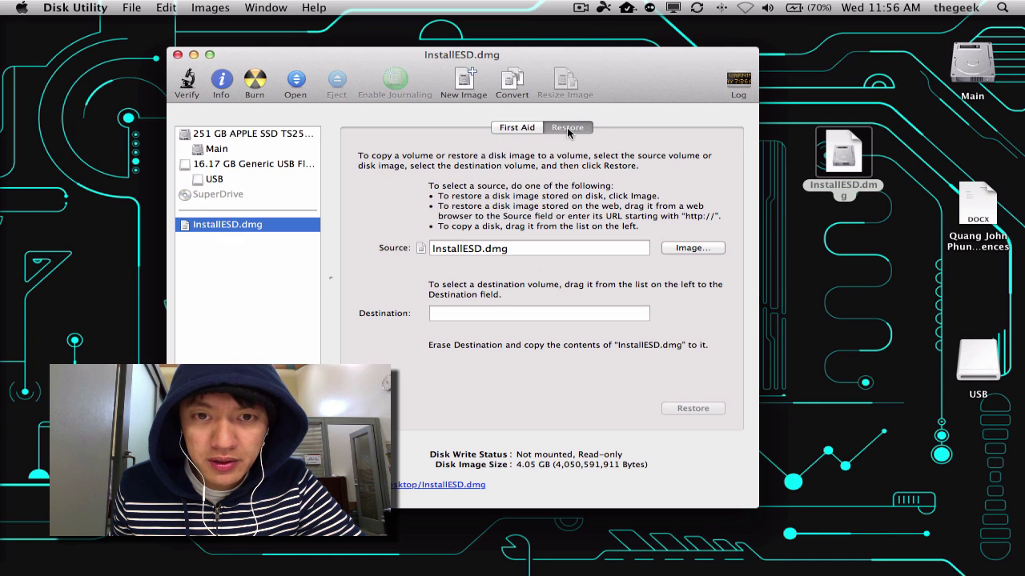
- Set the USB volume as the restore destination, confirm erasing it, and authorize the restore
left_click(196, 183)
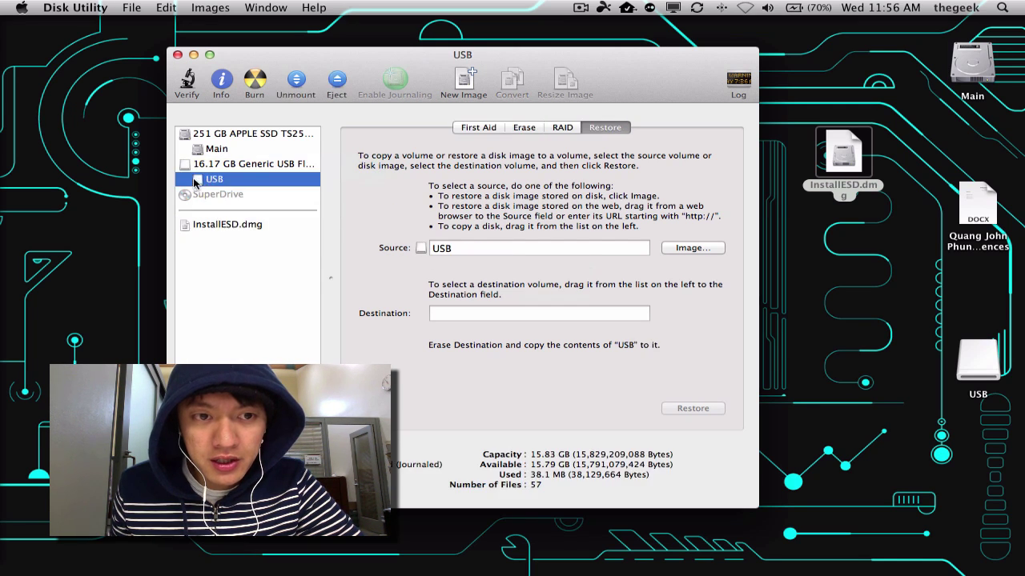
left_click(207, 224)
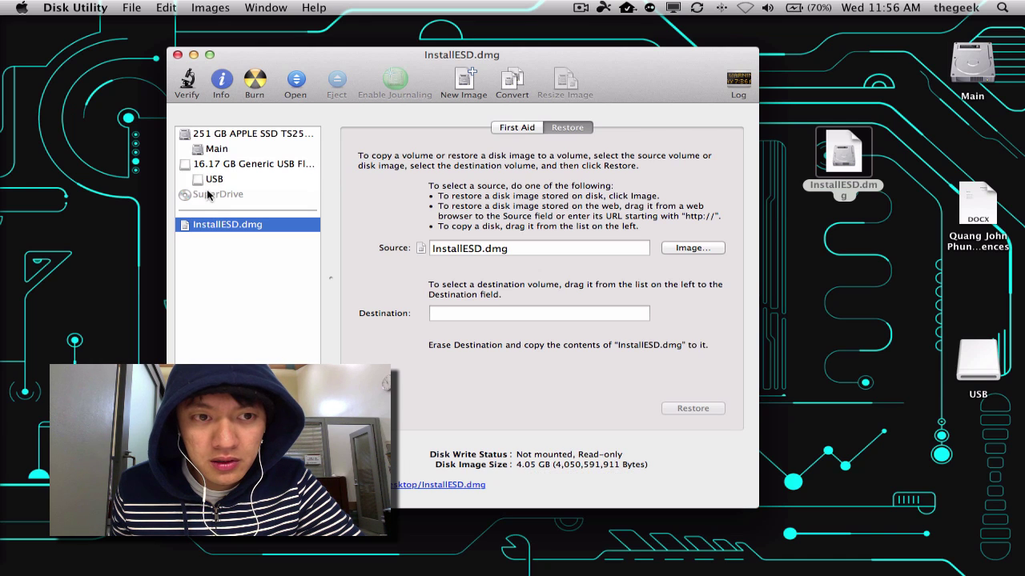
left_click_drag(202, 180, 360, 248)
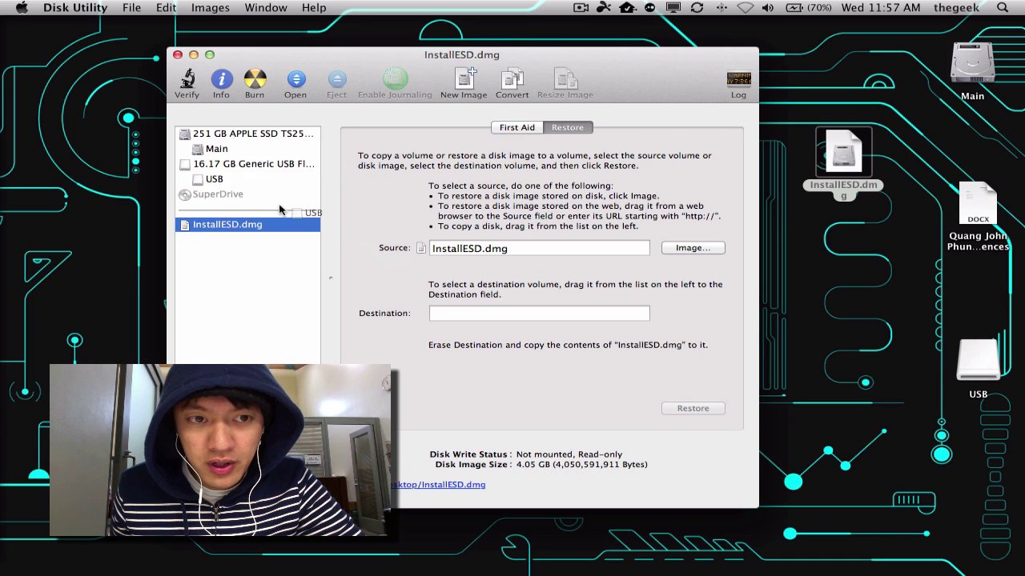
left_click_drag(204, 179, 453, 310)
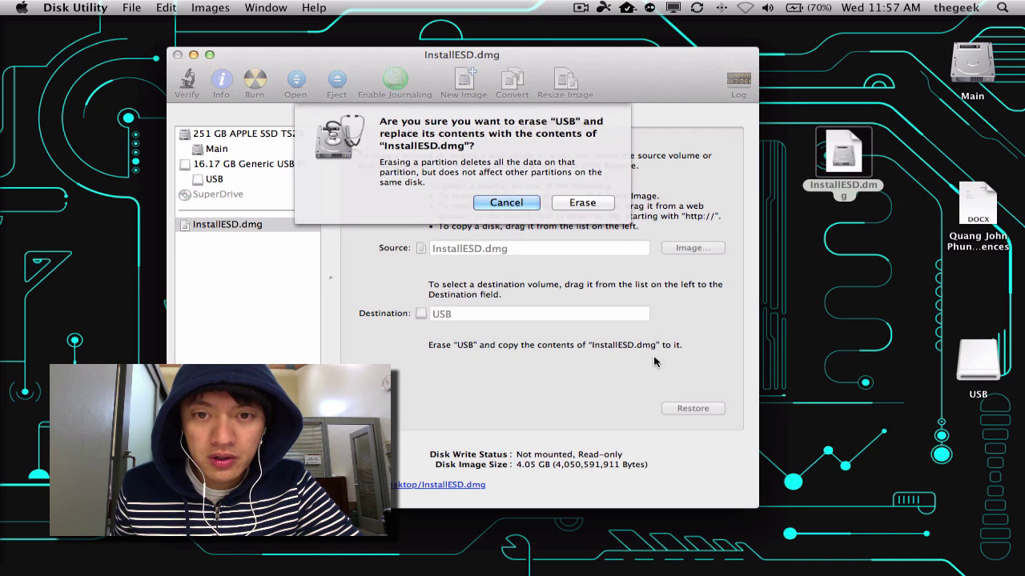
left_click(582, 203)
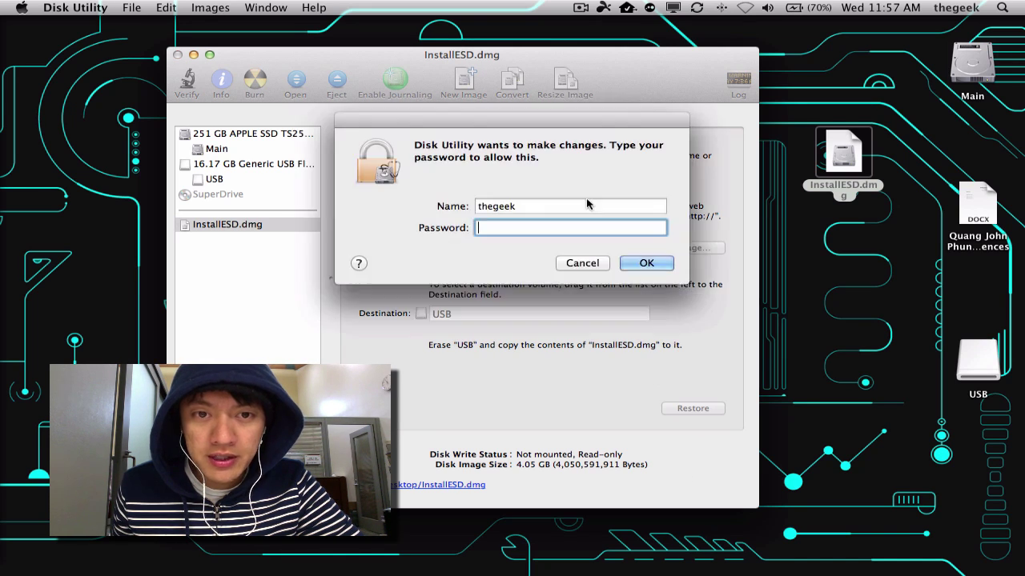
left_click(657, 267)
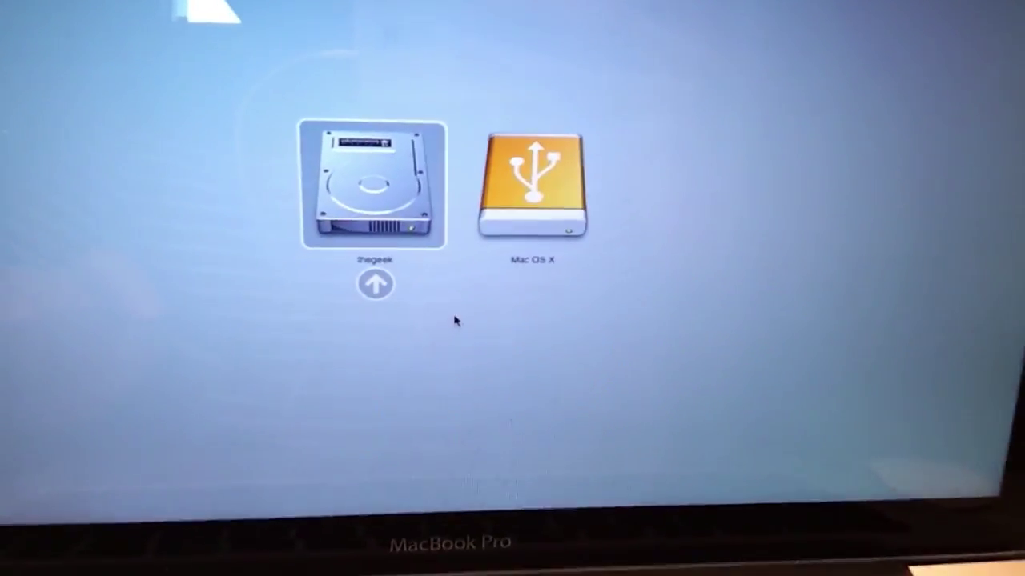
- Choose the 'Mac OS X' USB drive in the startup picker and boot from it
key("Right")
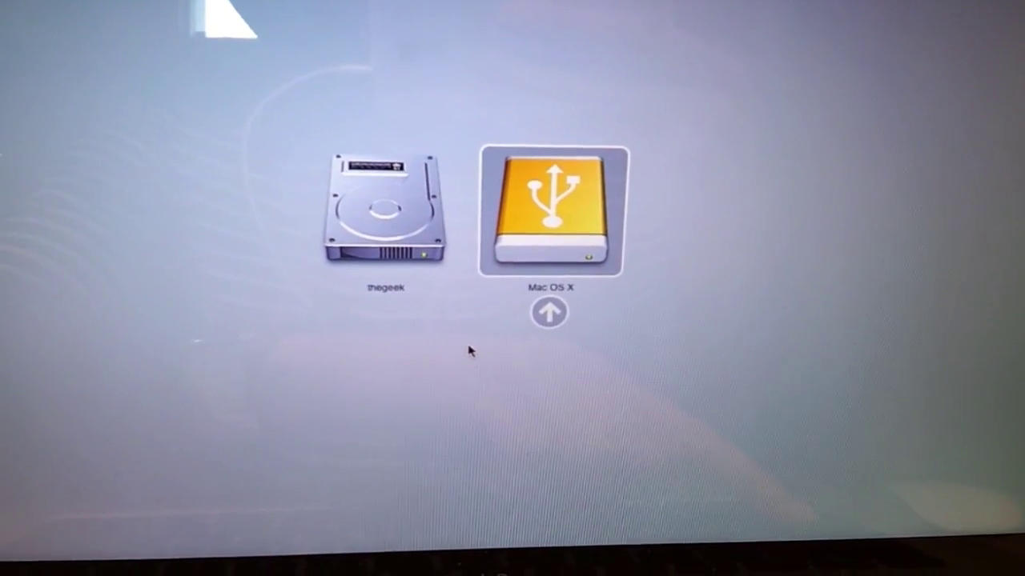
key("Return")
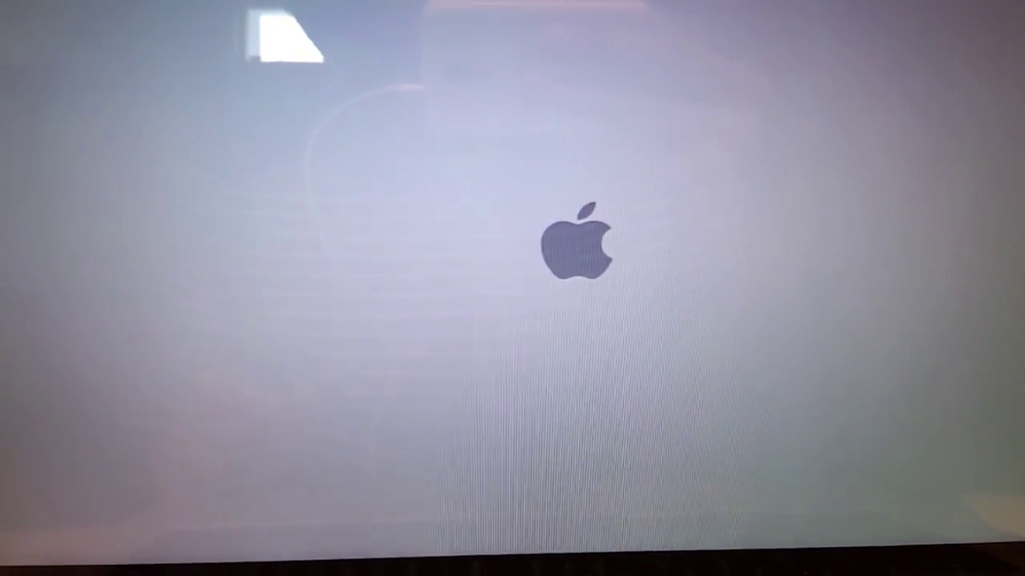